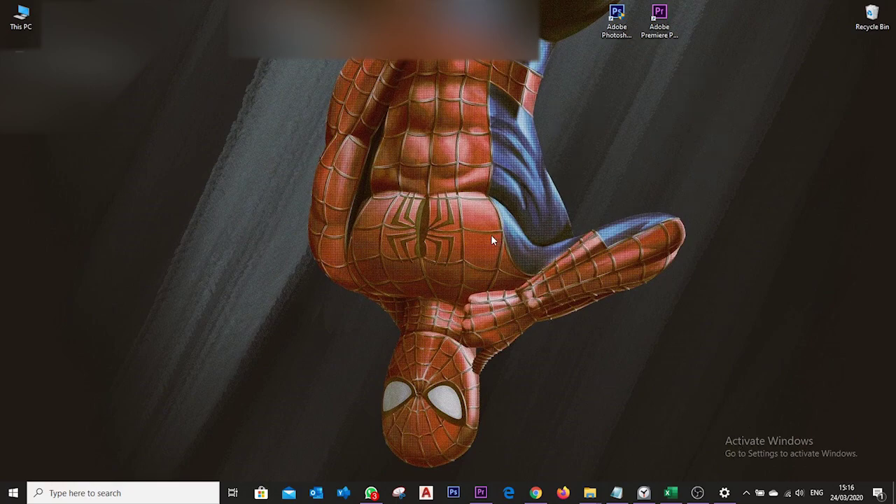
# Examine the desktop Background page in the Windows personalisation settings, including its picture and fit options, and minimise the window
pyautogui.rightClick(414, 195)
pyautogui.click(464, 326)
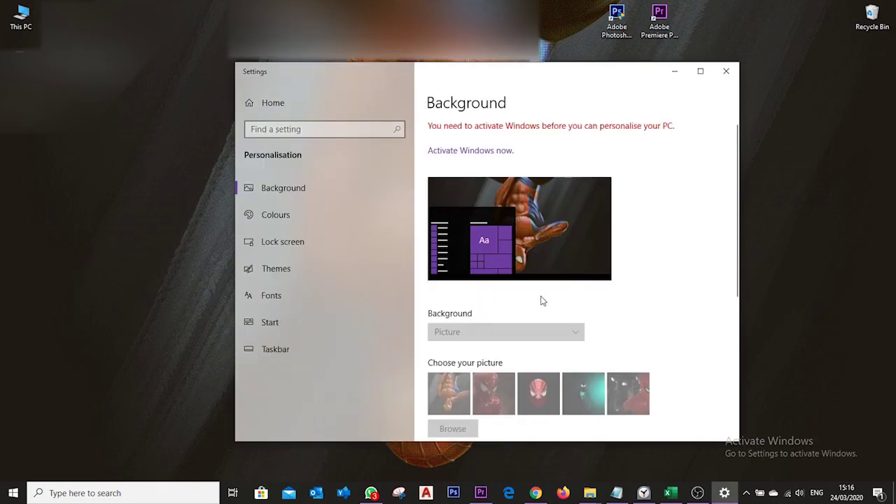
pyautogui.scroll(-2, 542, 302)
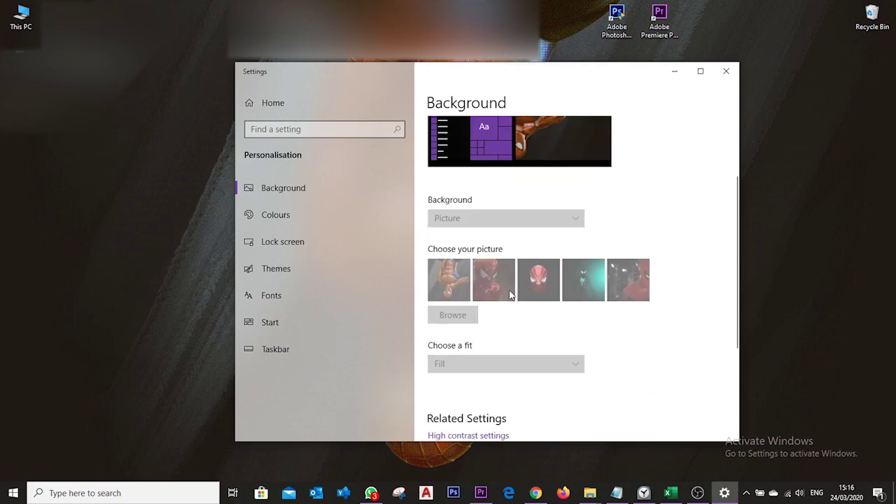
pyautogui.scroll(2, 501, 329)
pyautogui.scroll(-2, 532, 347)
pyautogui.scroll(2, 555, 357)
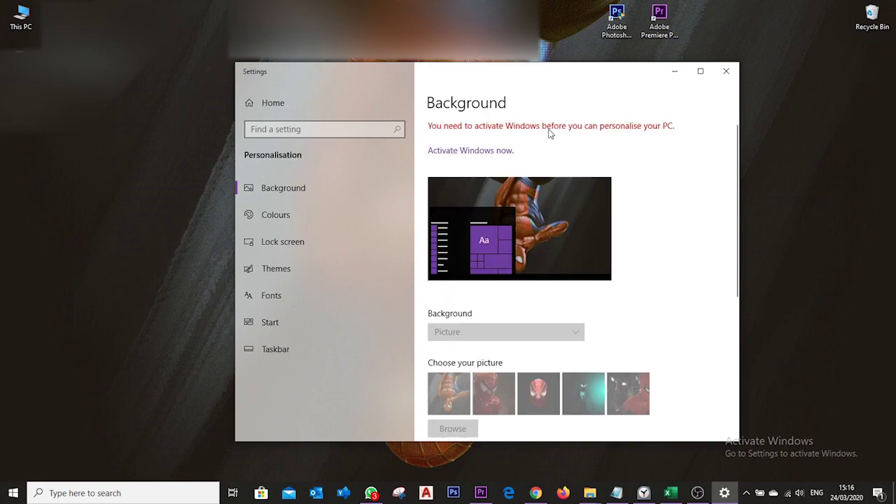
pyautogui.click(675, 72)
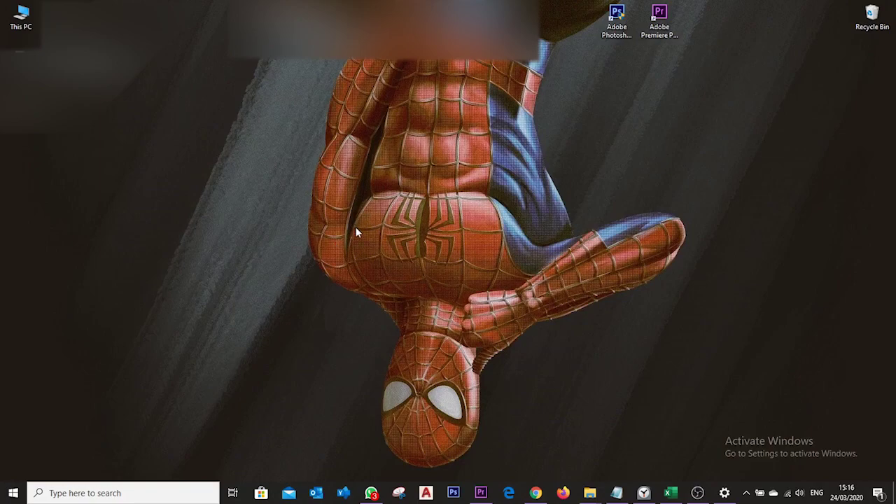
# Open the "Desktop background photos" folder on Local Disk (C:) in File Explorer and browse its wallpaper images
pyautogui.doubleClick(21, 17)
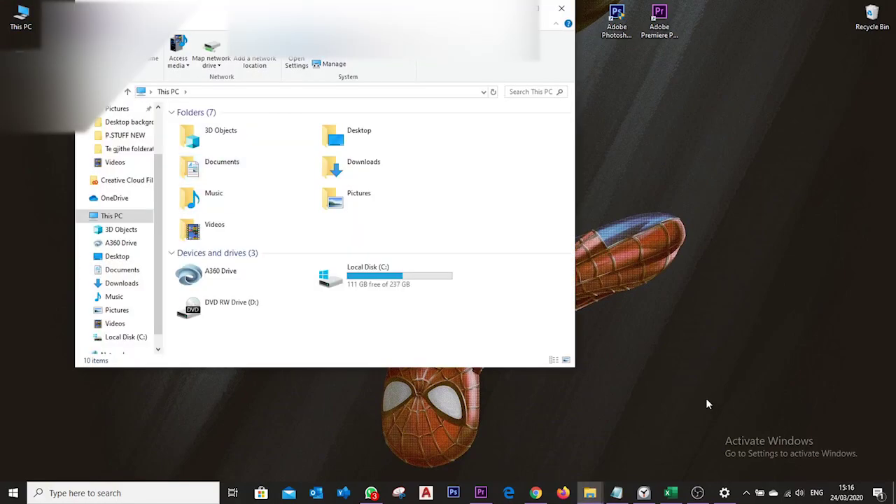
pyautogui.doubleClick(369, 275)
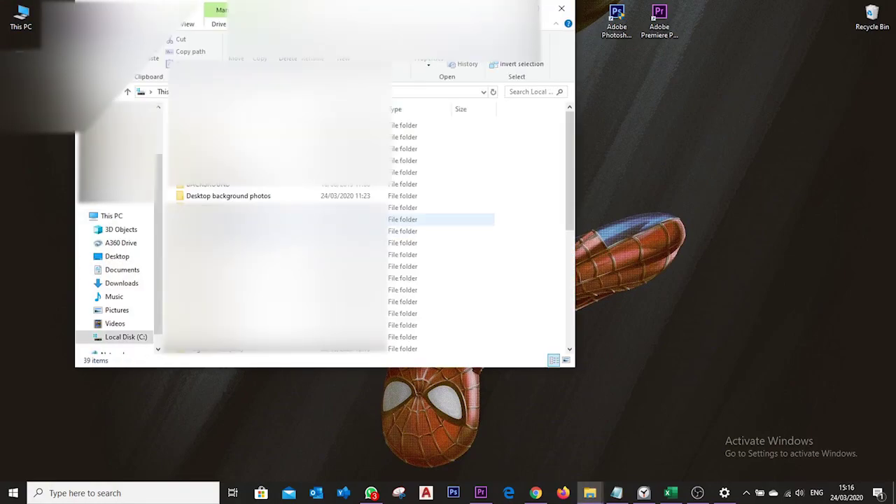
pyautogui.doubleClick(281, 198)
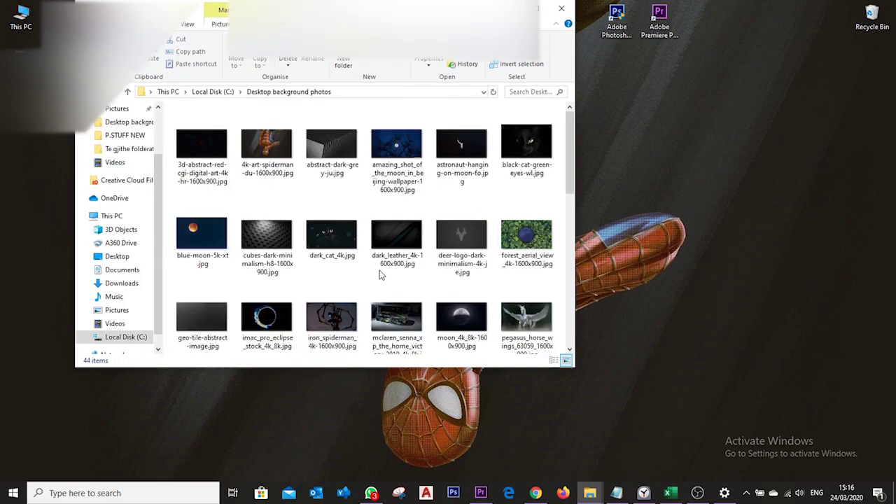
pyautogui.scroll(-2, 394, 277)
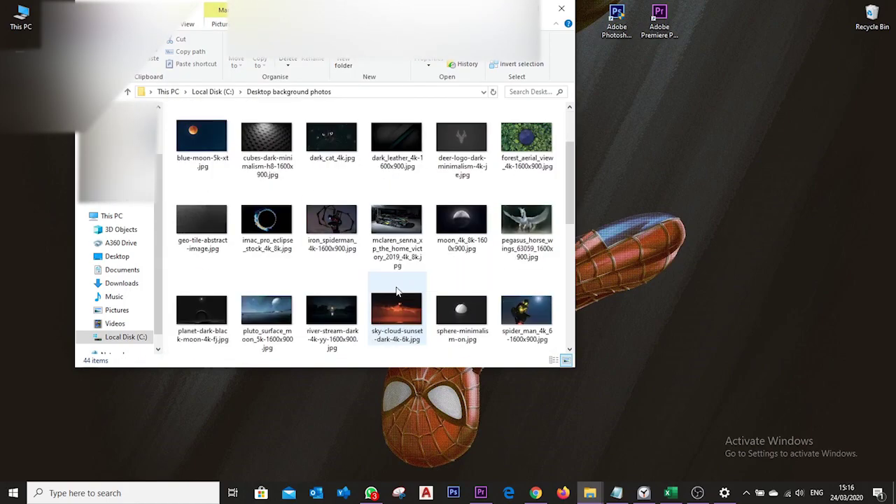
pyautogui.scroll(-3, 397, 293)
pyautogui.scroll(-2, 397, 292)
pyautogui.scroll(4, 397, 291)
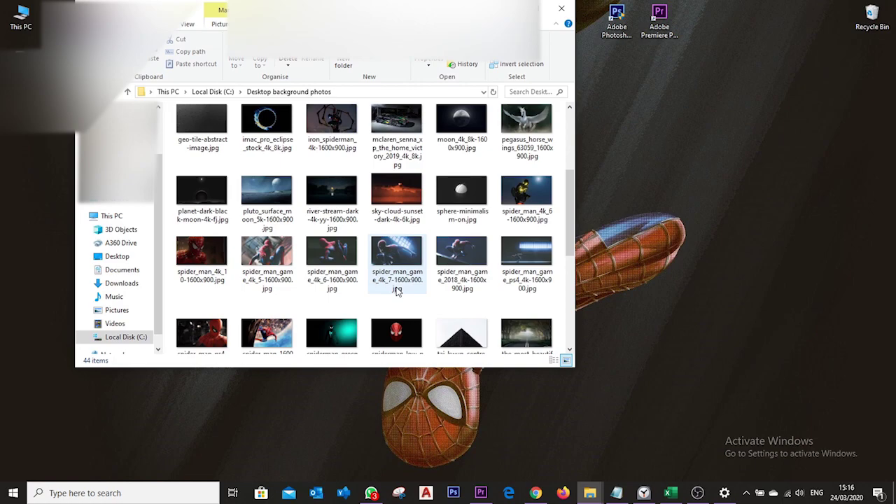
pyautogui.scroll(2, 396, 291)
pyautogui.scroll(-2, 442, 282)
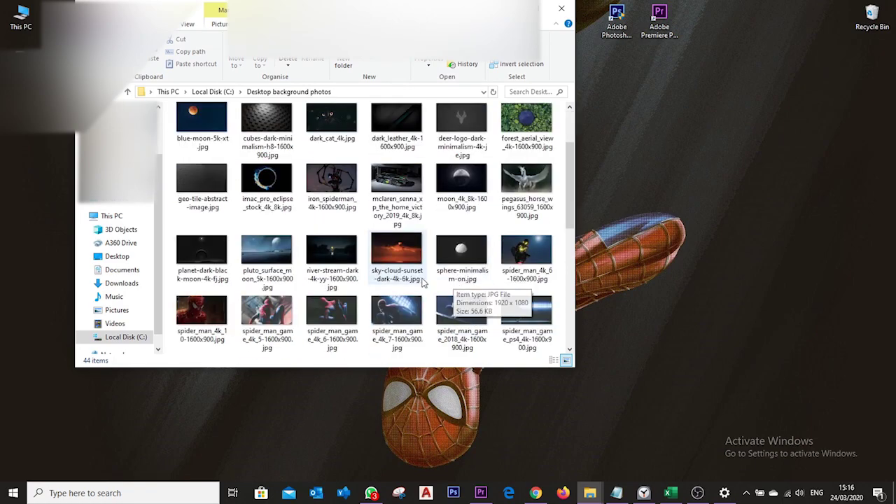
pyautogui.scroll(-3, 423, 280)
# Check the image dimensions of windows-dark-pic.jpg in its file properties and close the properties
pyautogui.click(273, 323)
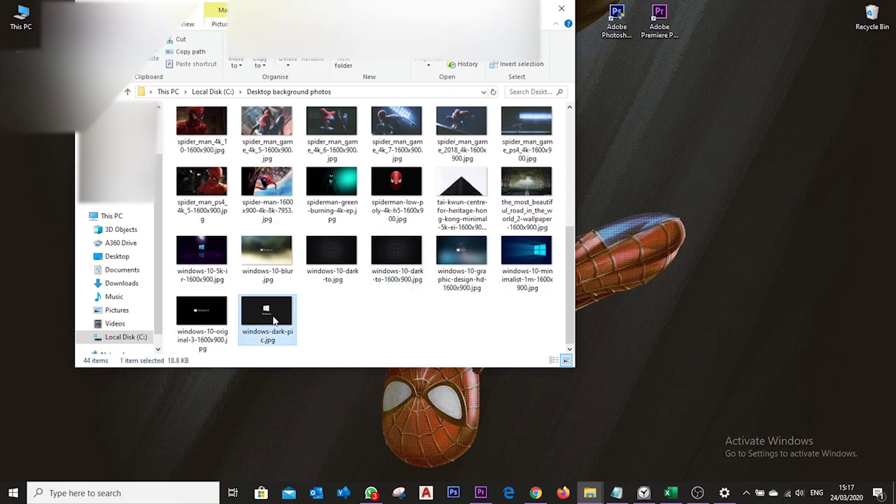
pyautogui.rightClick(275, 320)
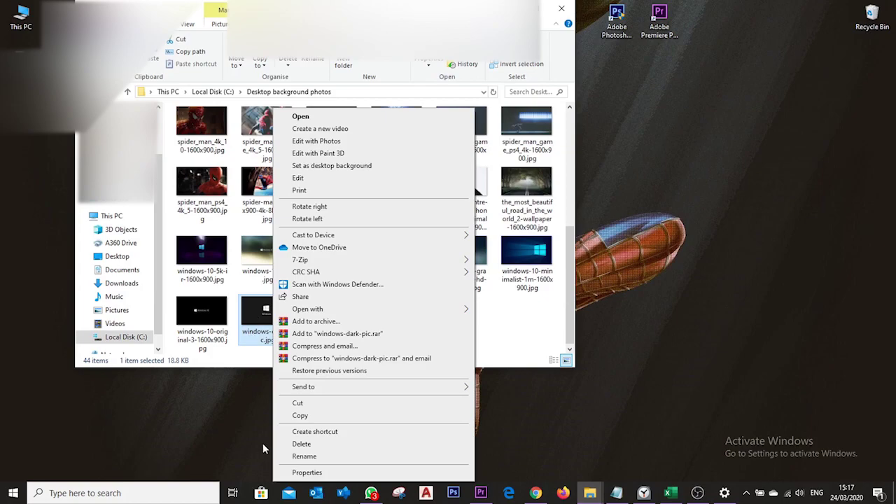
pyautogui.click(305, 473)
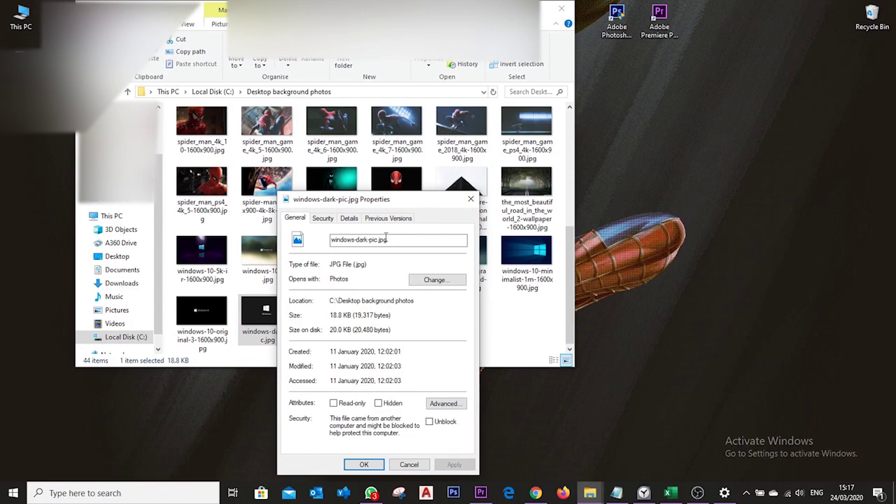
pyautogui.click(349, 219)
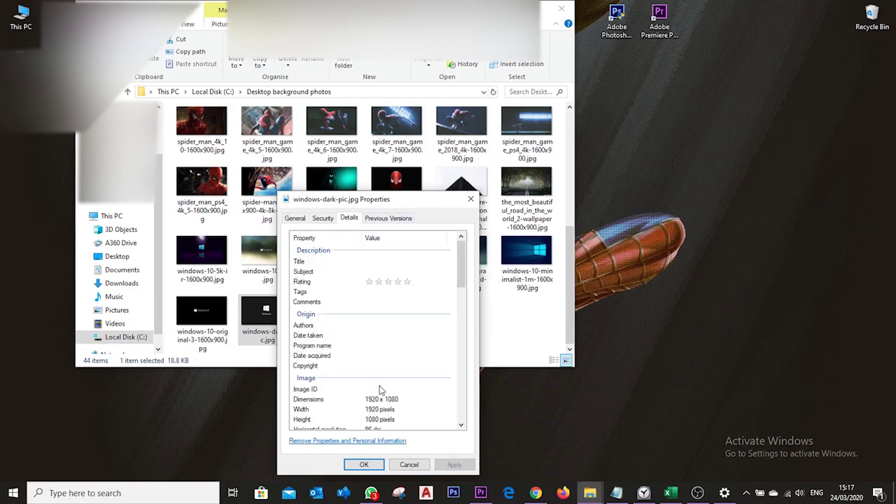
pyautogui.scroll(-2, 380, 389)
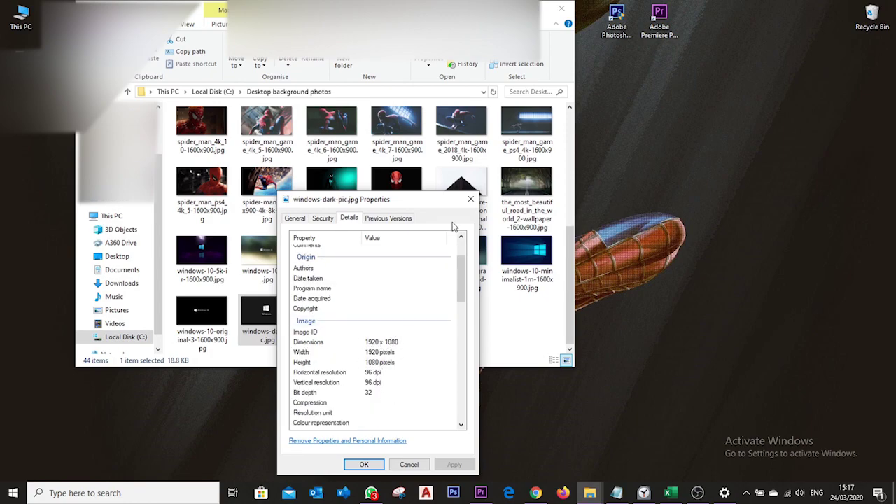
pyautogui.click(470, 199)
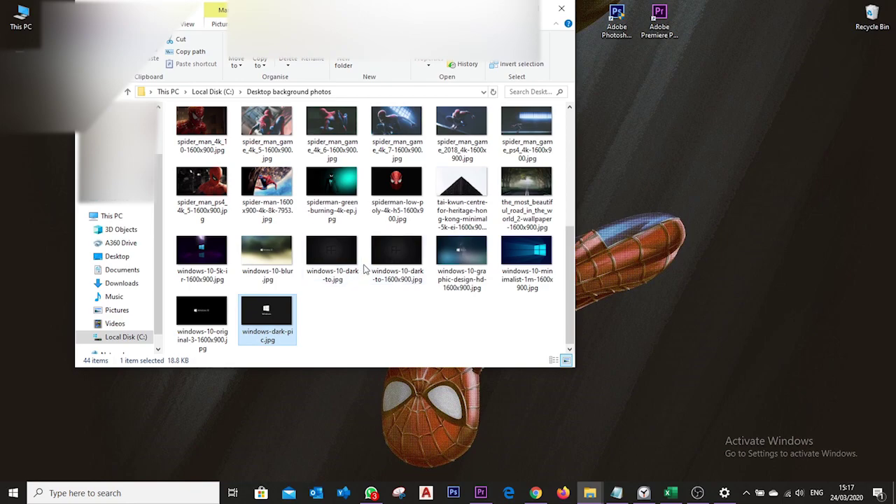
# Check the image dimensions of spiderman-green-burning-4k-ep.jpg in its file properties and close the properties
pyautogui.scroll(2, 346, 276)
pyautogui.click(336, 322)
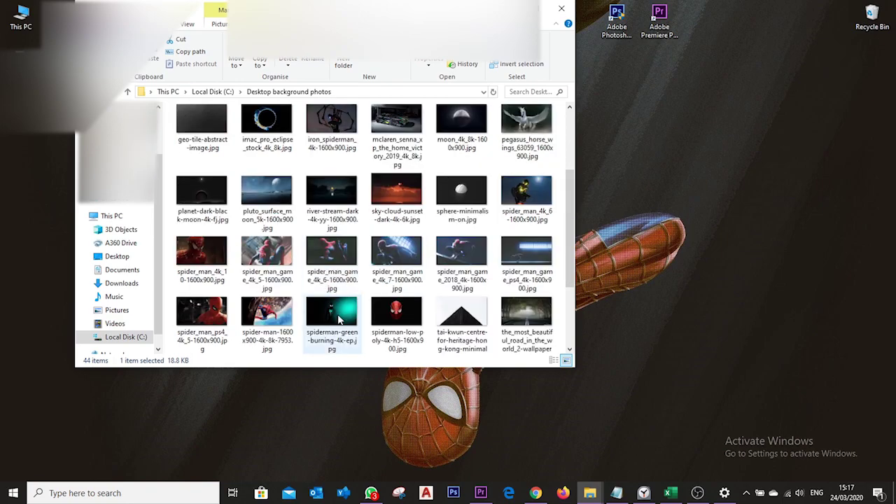
pyautogui.rightClick(338, 315)
pyautogui.click(387, 471)
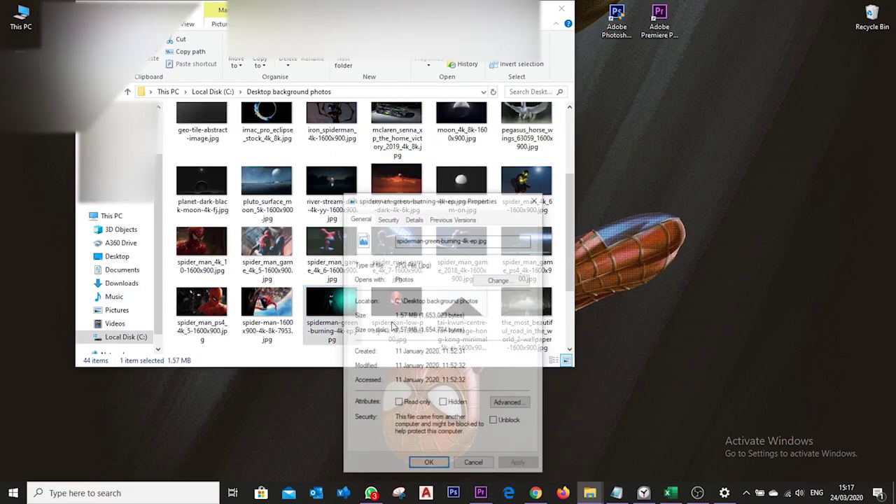
pyautogui.click(420, 220)
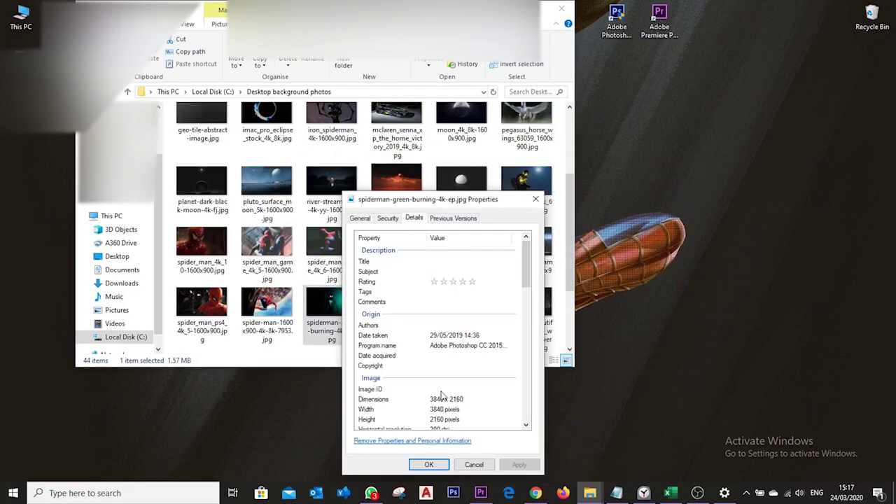
pyautogui.scroll(-2, 442, 398)
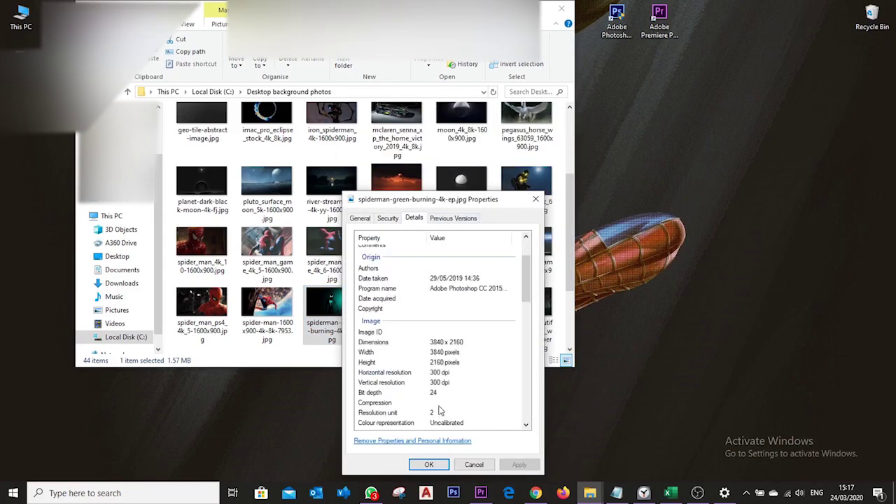
pyautogui.click(536, 199)
# Check the image dimensions of amazing_shot_of_the_moon_in_beijing-wallpaper-1600x900.jpg in its file properties and close the properties
pyautogui.scroll(2, 337, 244)
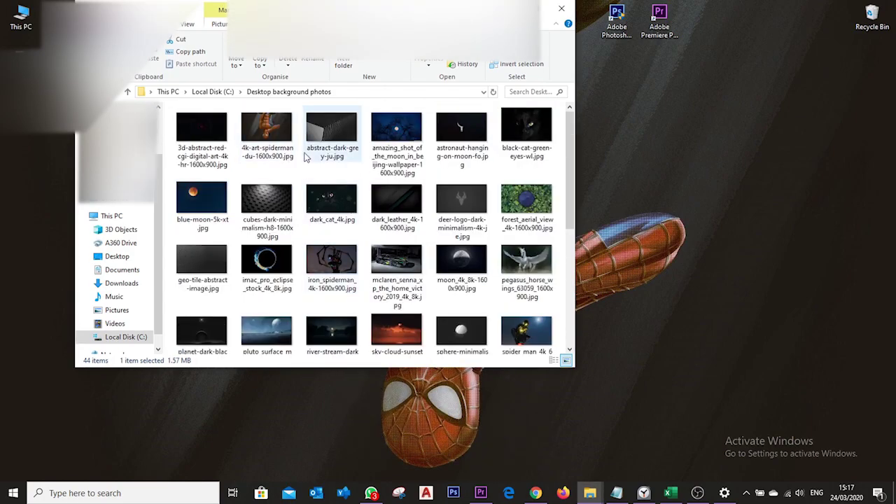
pyautogui.click(405, 156)
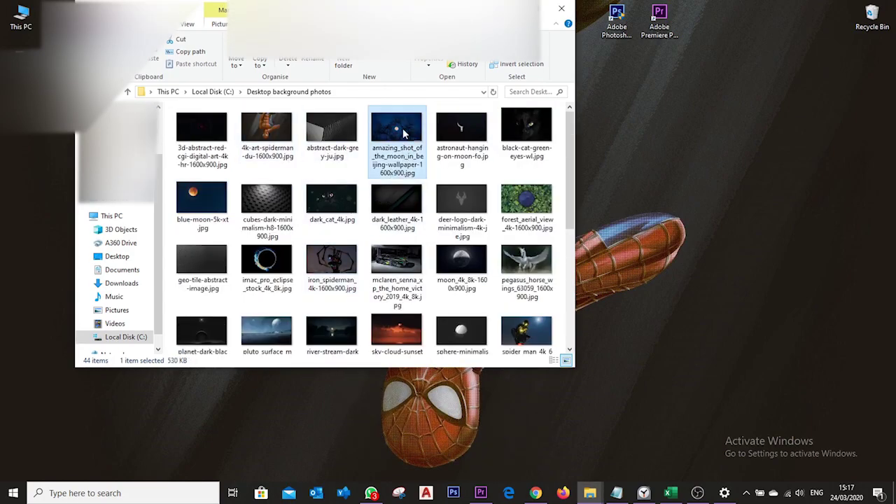
pyautogui.rightClick(402, 135)
pyautogui.click(437, 472)
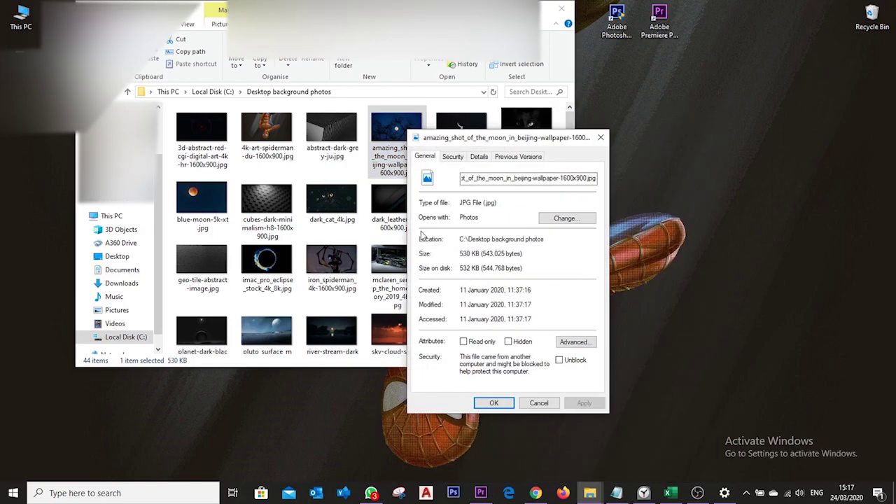
pyautogui.click(530, 159)
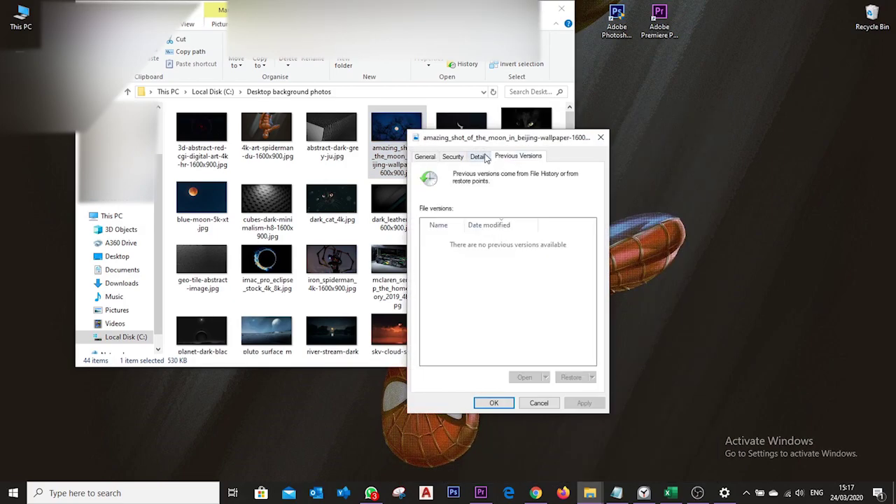
pyautogui.click(479, 156)
pyautogui.scroll(-2, 494, 312)
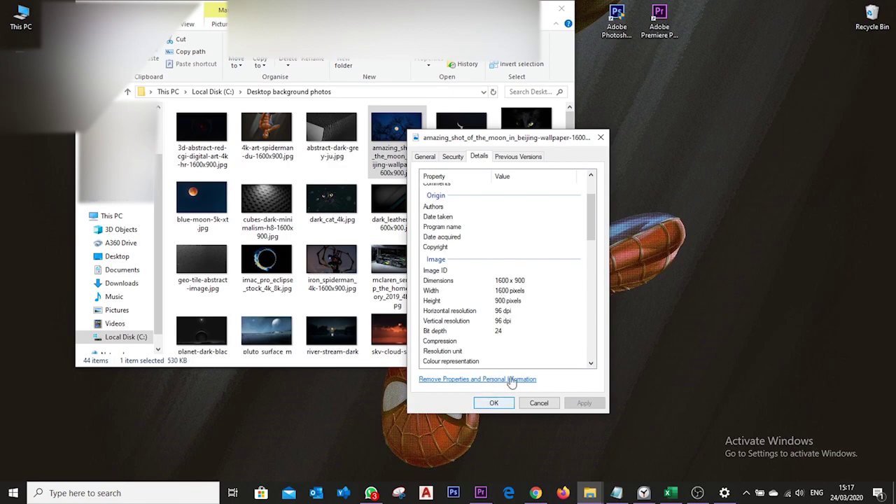
pyautogui.click(494, 402)
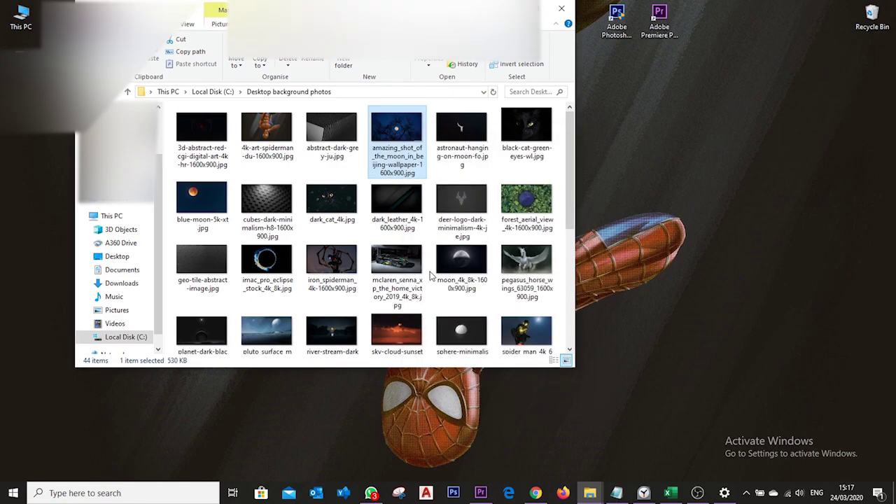
# Open the amazing_shot_of_the_moon_in_beijing wallpaper in Photos and set it as the desktop background
pyautogui.doubleClick(390, 131)
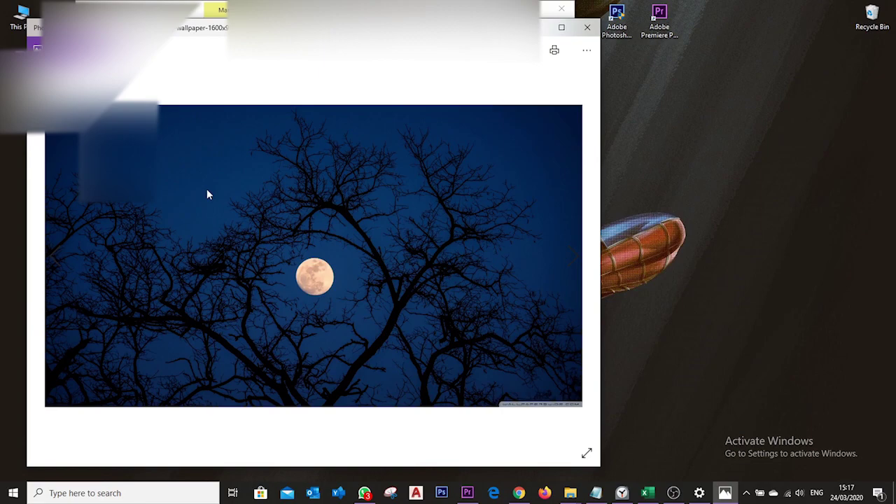
pyautogui.click(584, 55)
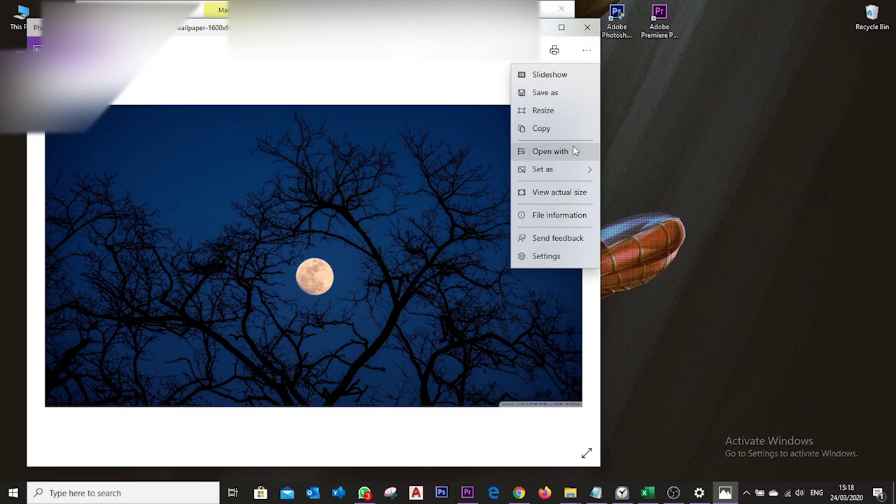
pyautogui.moveTo(560, 169)
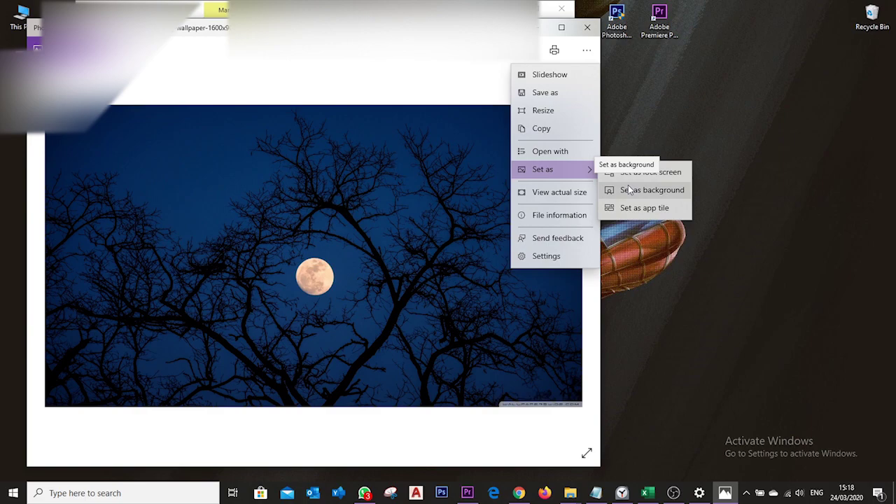
pyautogui.click(628, 185)
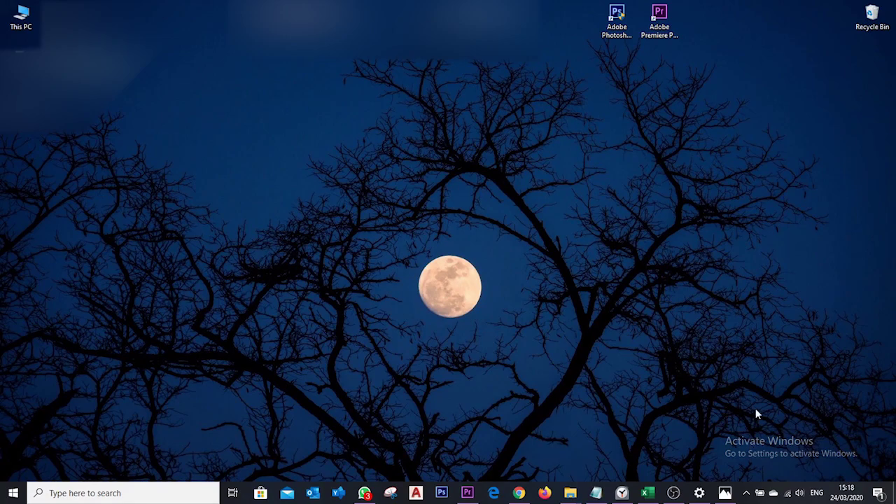
# Return to the moon picture in Photos, review the "Set as" options for lock screen, background and app tile, and close Photos
pyautogui.click(724, 493)
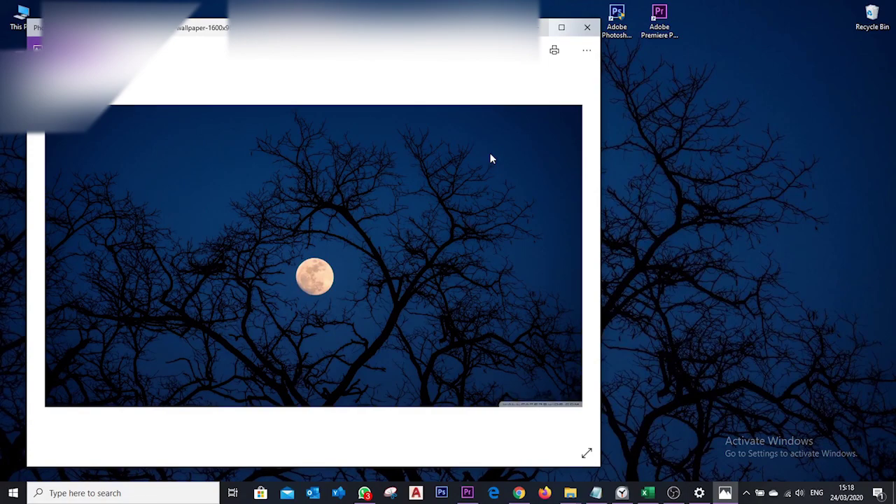
pyautogui.click(587, 50)
pyautogui.moveTo(553, 169)
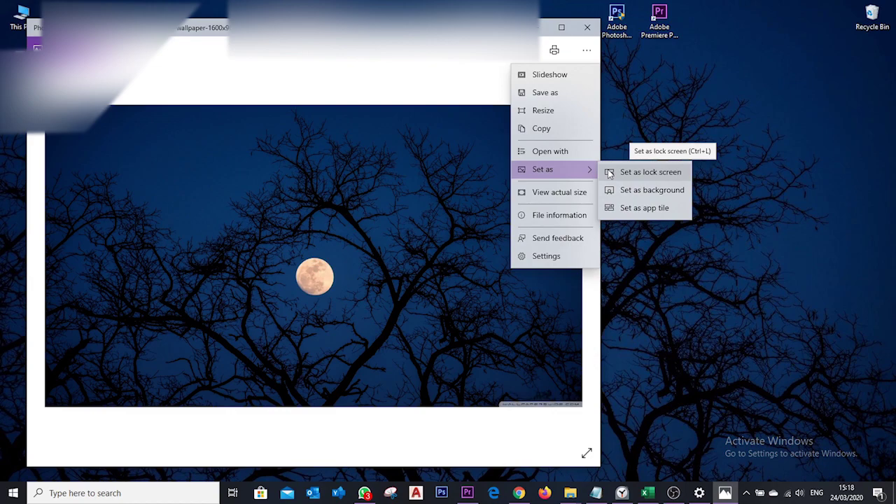
pyautogui.click(474, 131)
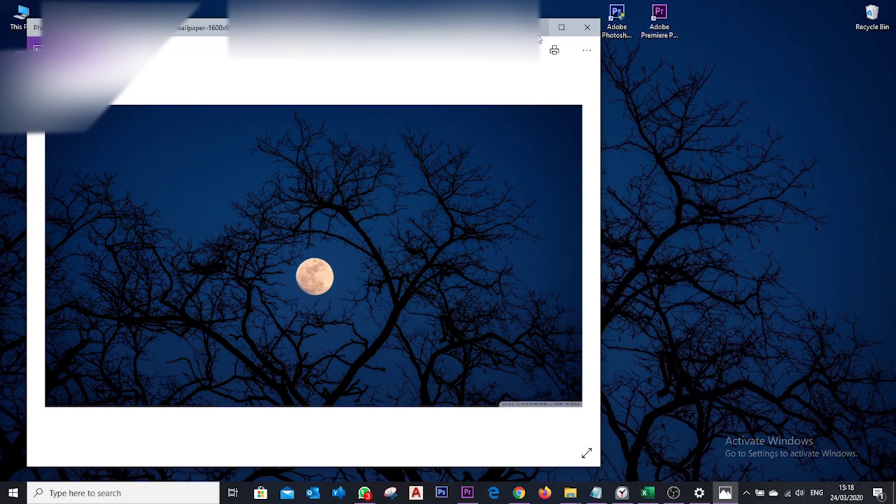
pyautogui.click(587, 49)
pyautogui.moveTo(581, 168)
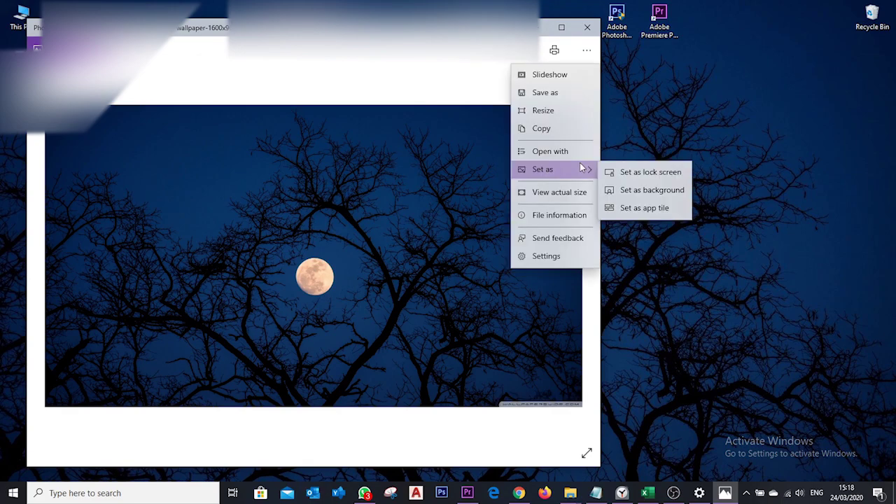
pyautogui.click(455, 168)
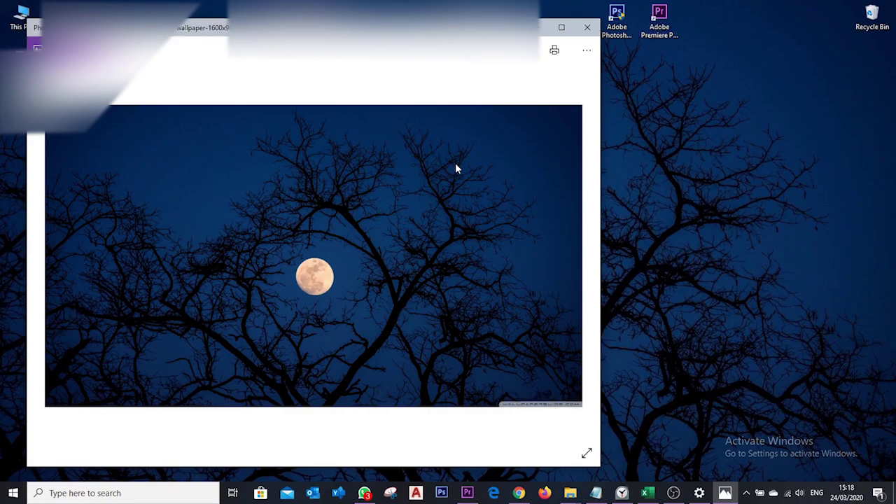
pyautogui.hotkey('alt', 'F4')
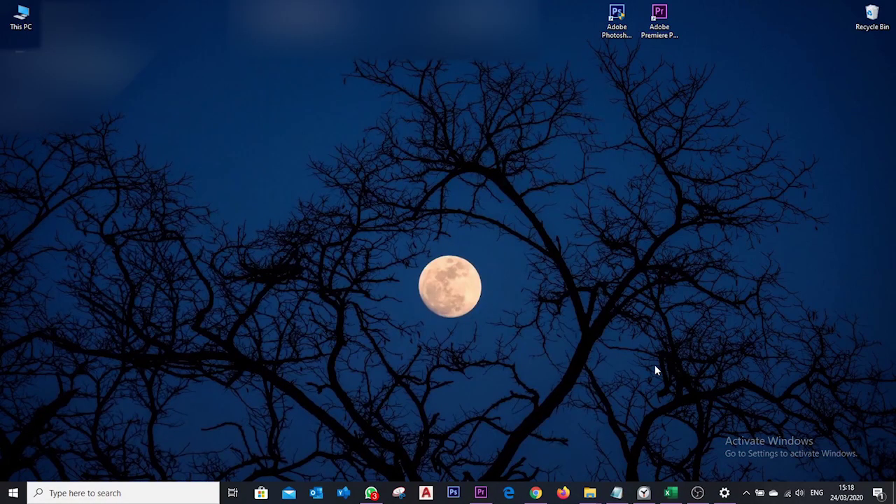